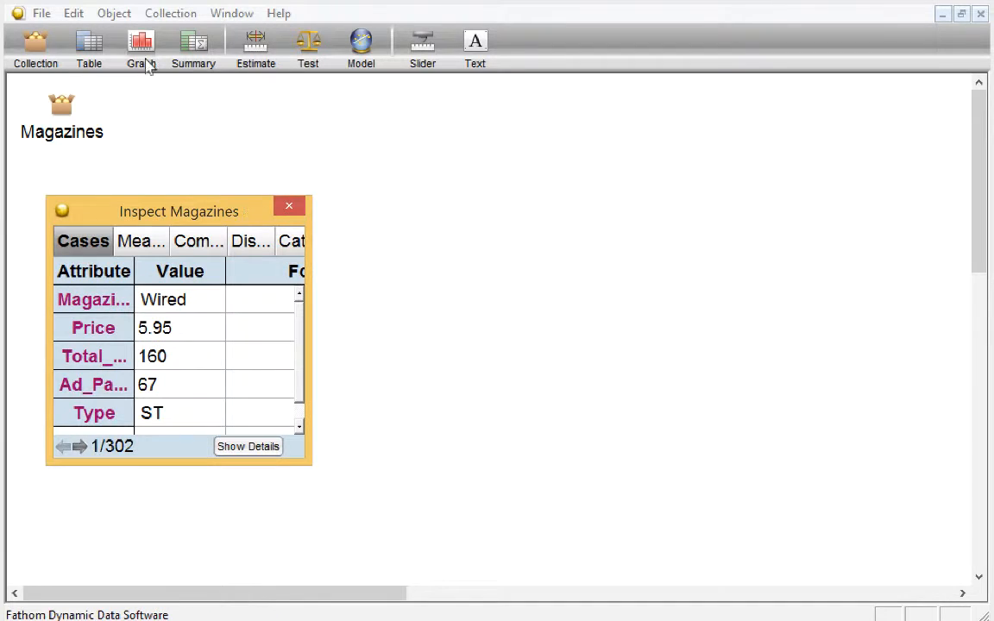
Add a new graph to the workspace and plot Ad_Pages on its horizontal axis
left_click_drag(135, 46, 385, 115)
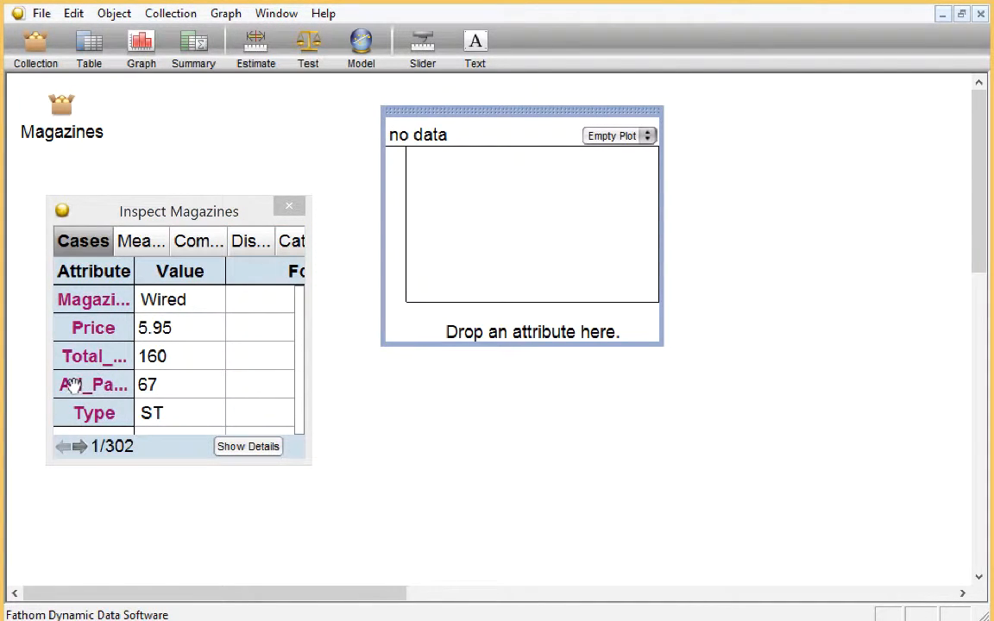
left_click_drag(74, 384, 451, 313)
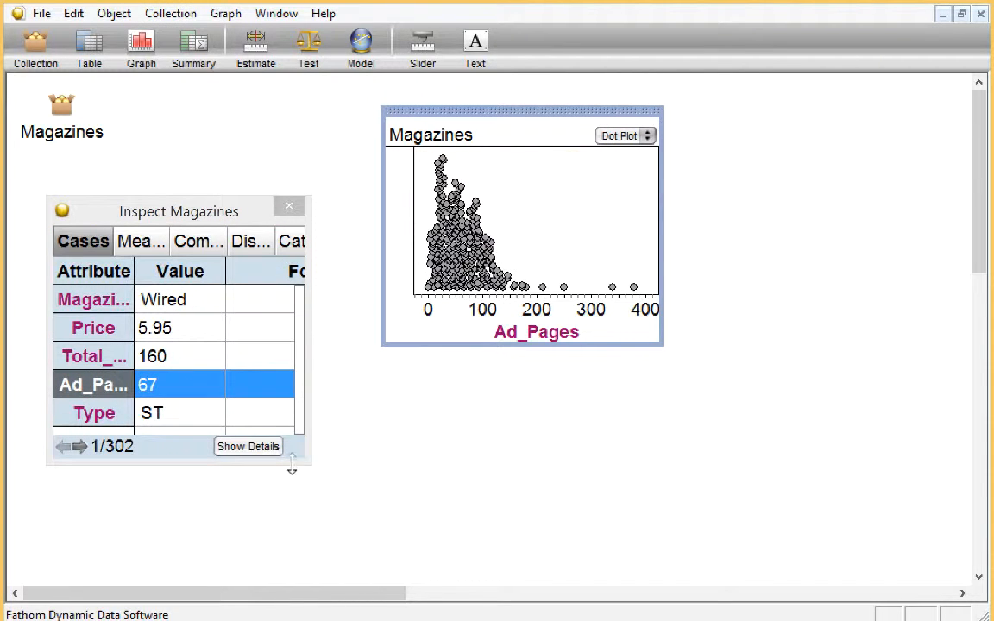
Display the Ad_Pages graph as a histogram, try widening its bins, and undo the bin change
left_click(648, 137)
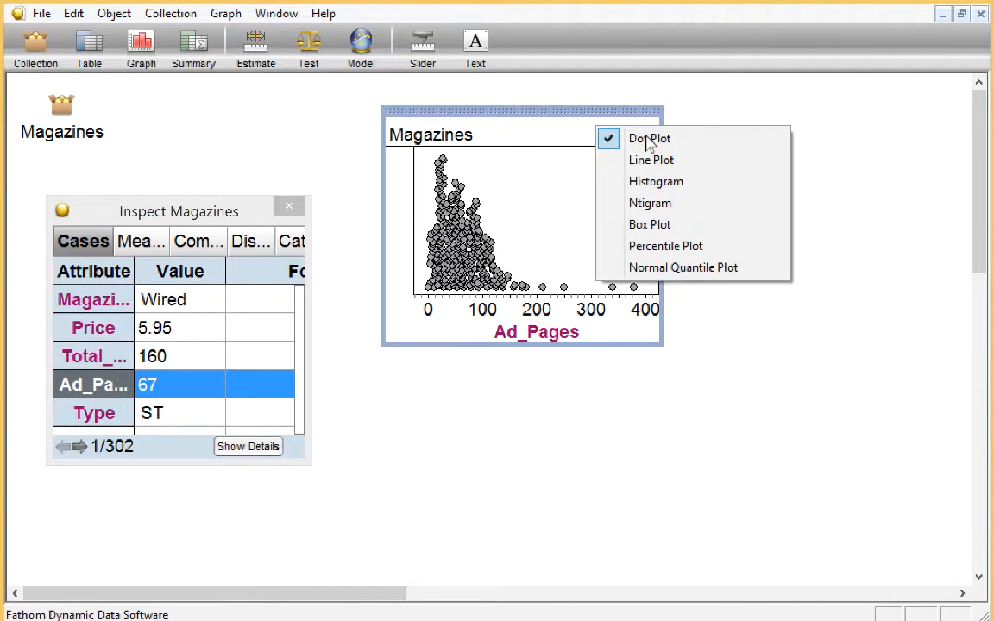
left_click(645, 182)
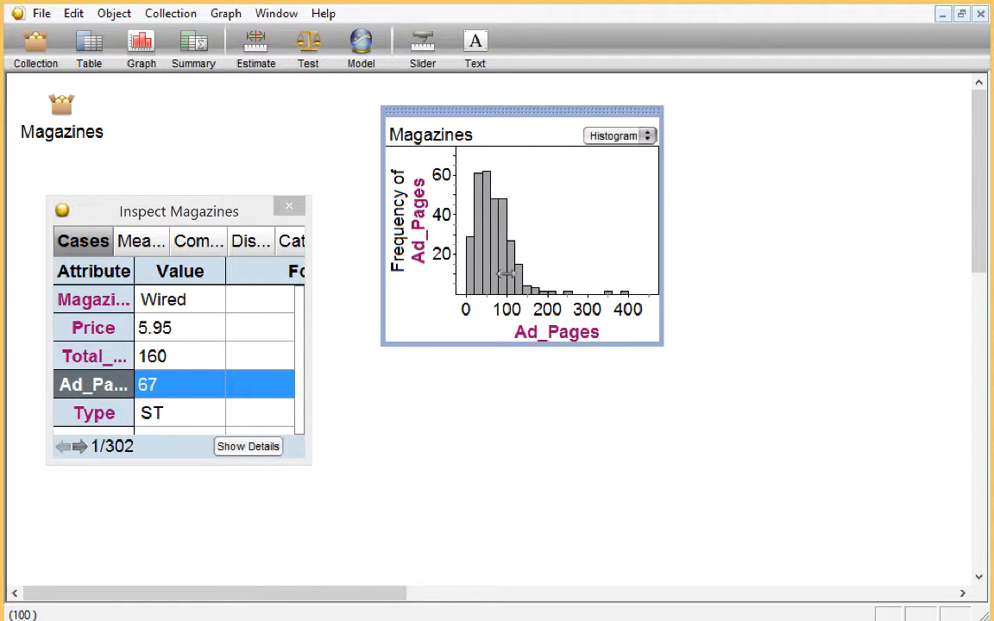
left_click_drag(505, 274, 512, 278)
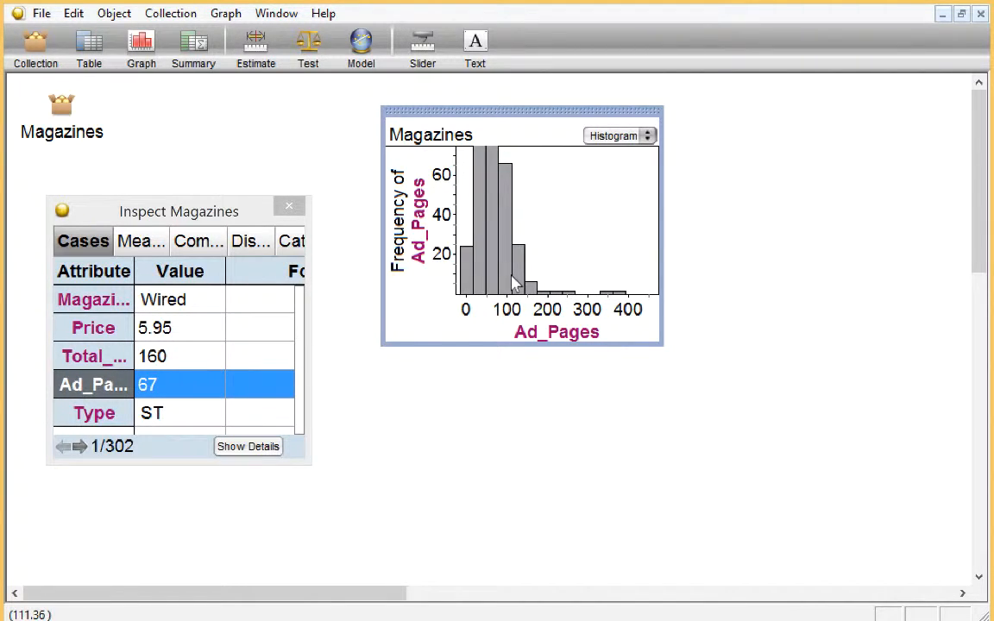
key("ctrl+z")
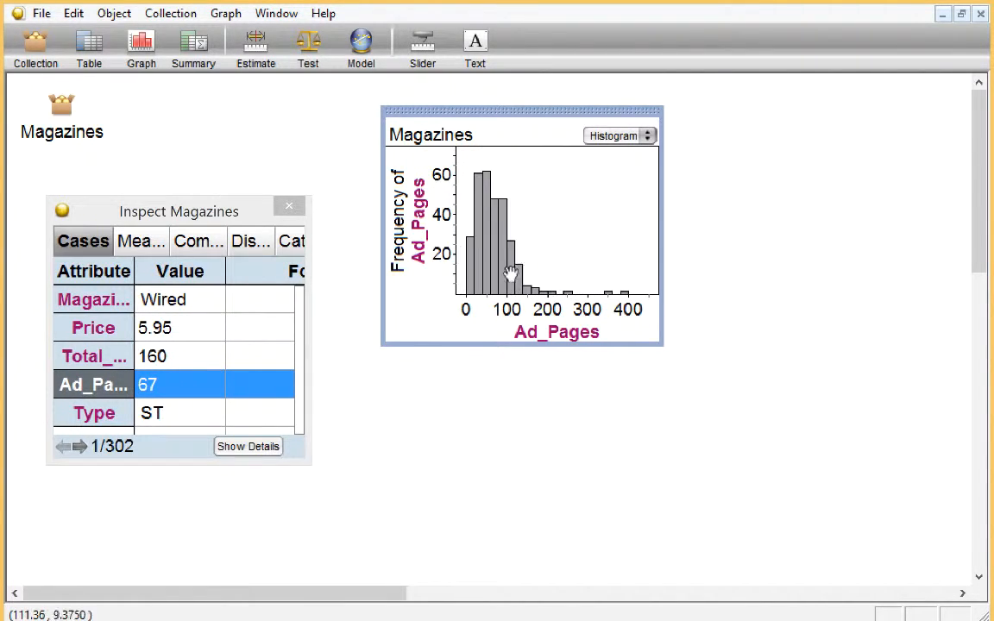
Change the Ad_Pages graph to a box plot, and place it at a reduced height beside the Magazines collection
left_click(649, 140)
left_click(655, 188)
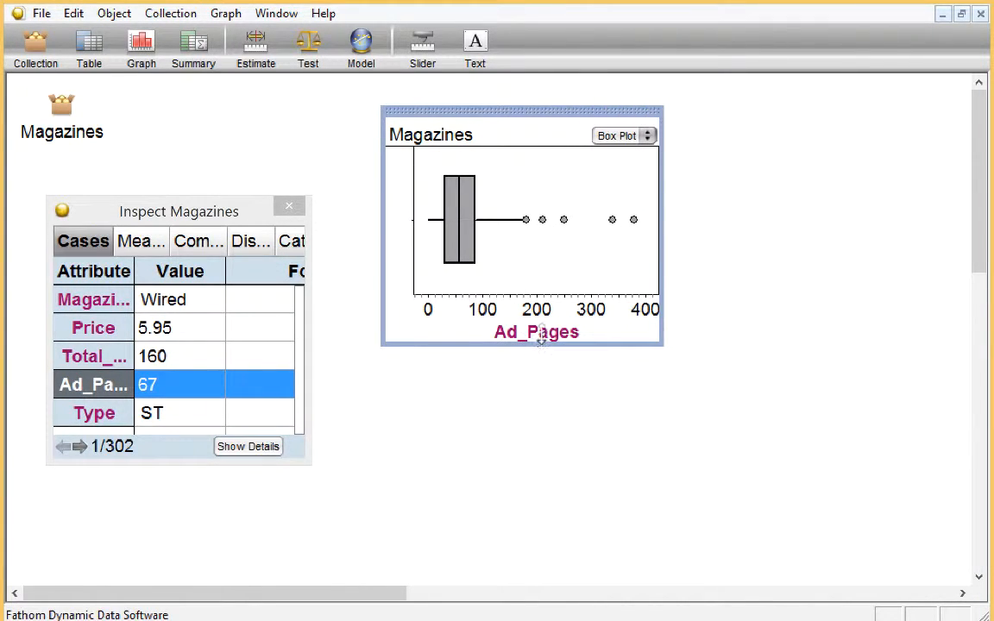
left_click_drag(540, 338, 548, 283)
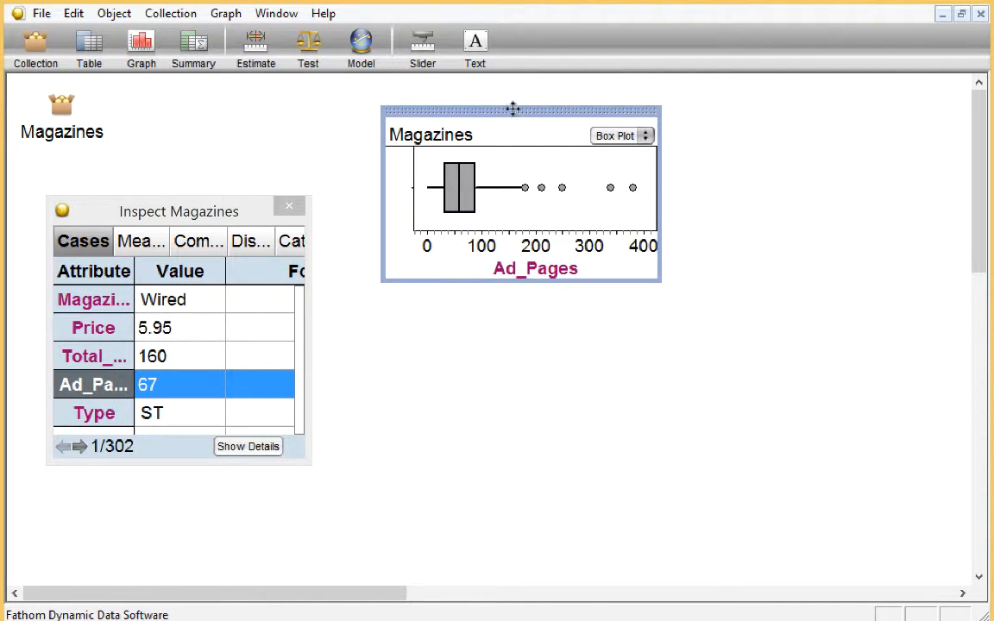
left_click_drag(512, 112, 480, 133)
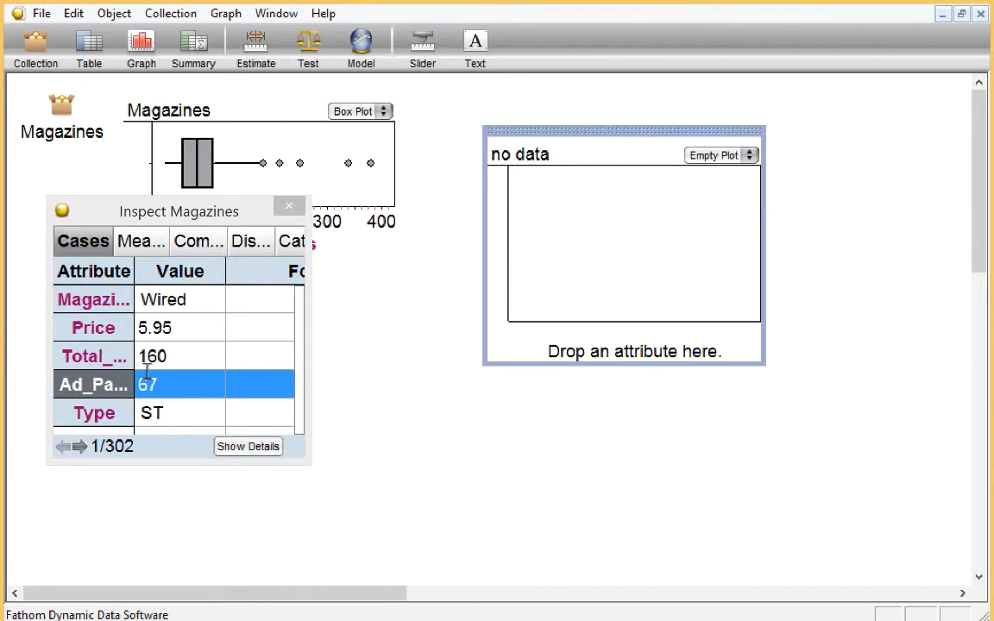
Plot Type as a bar chart in a second graph and arrange its categories in the order HF, SE, HG, BN, ST
left_click(148, 407)
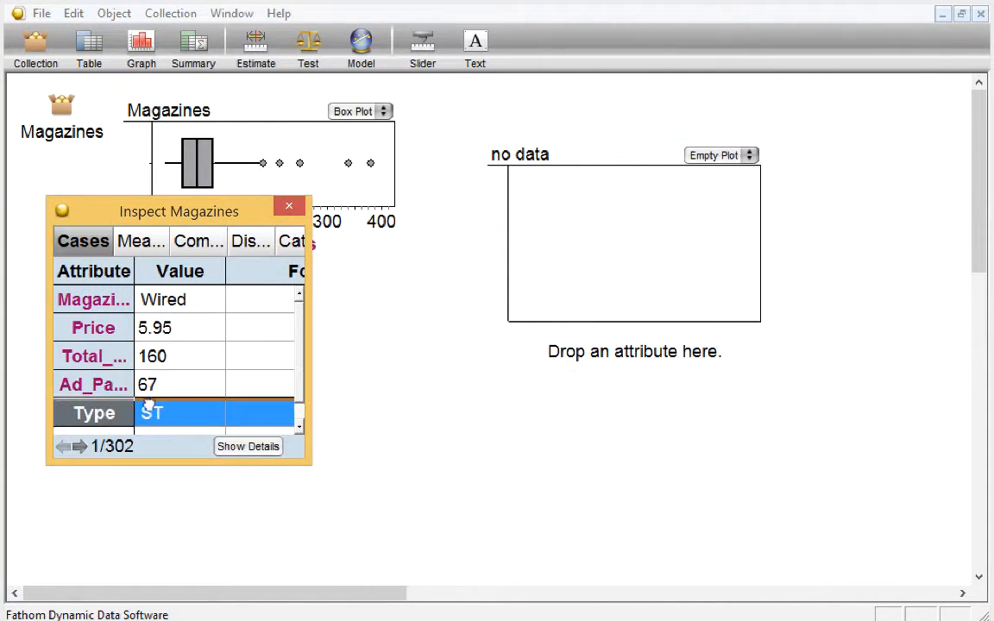
left_click_drag(148, 408, 529, 345)
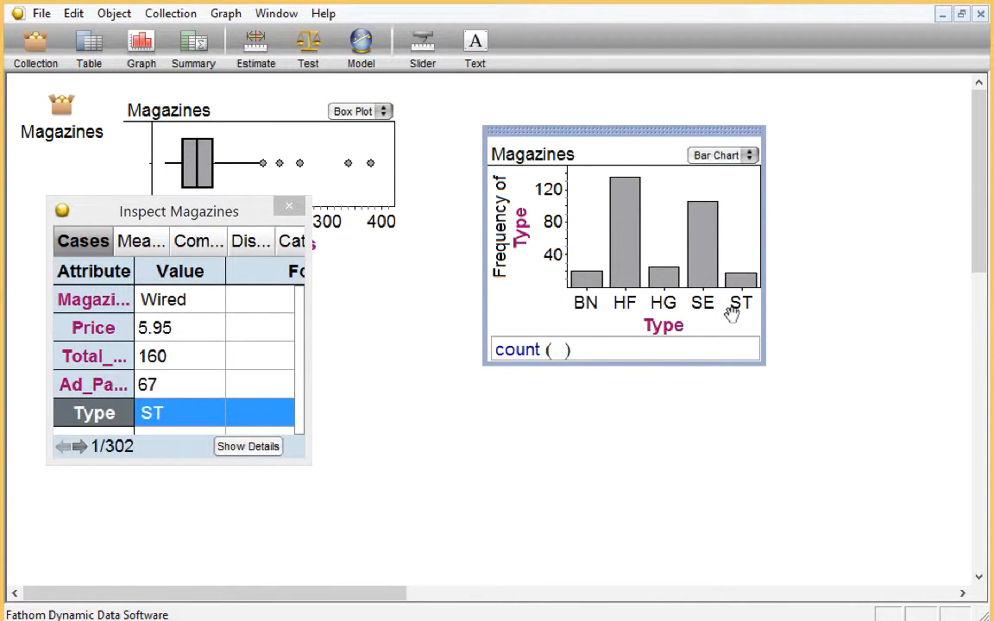
left_click_drag(626, 303, 585, 308)
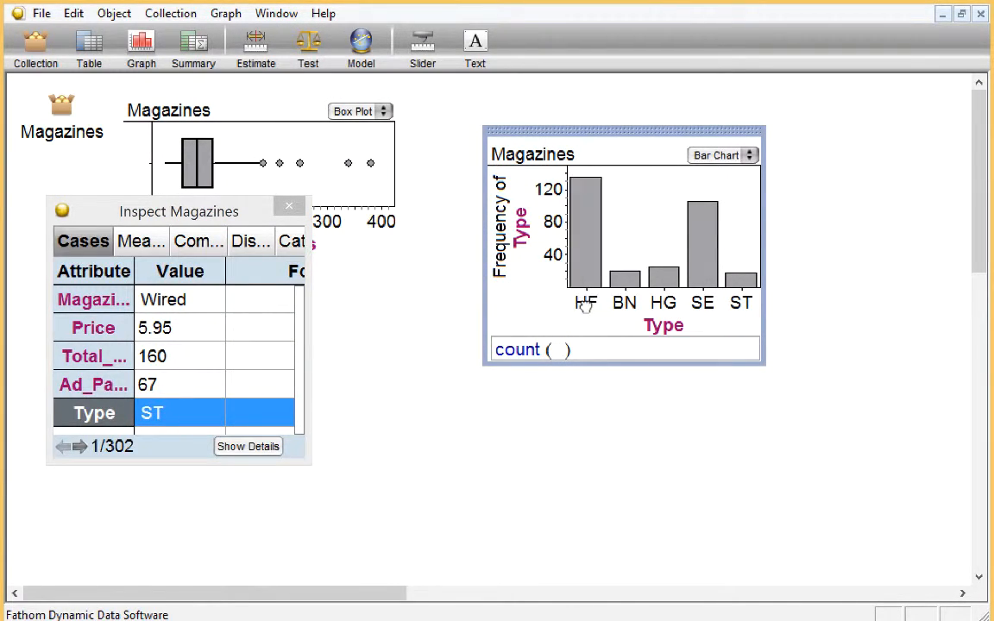
left_click_drag(703, 304, 624, 308)
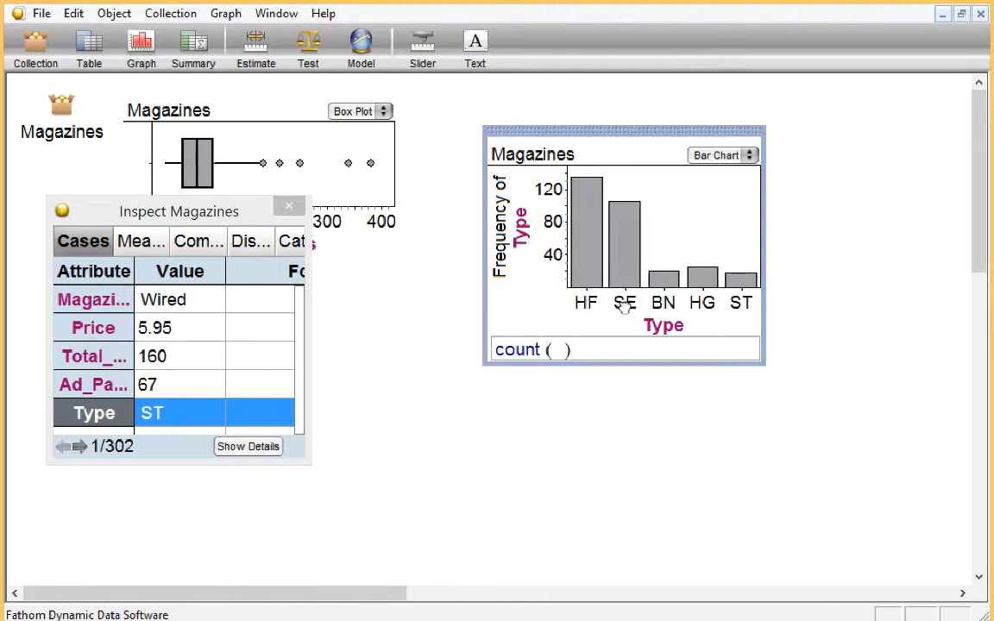
left_click_drag(704, 303, 661, 310)
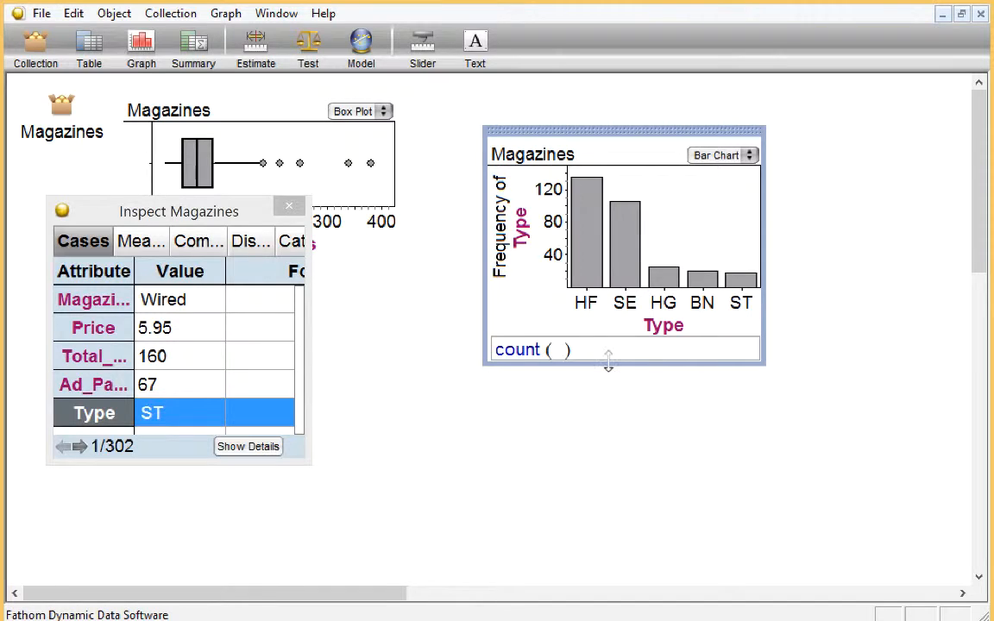
Close the Magazines inspector and place the Type bar chart, reduced in height, below the Ad_Pages box plot
left_click_drag(608, 363, 608, 320)
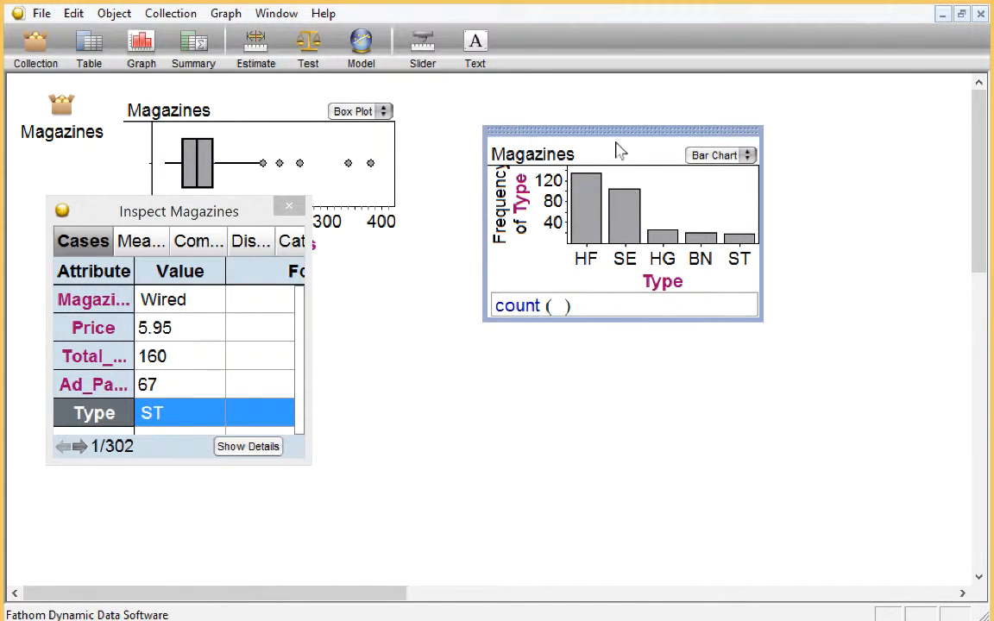
left_click(289, 210)
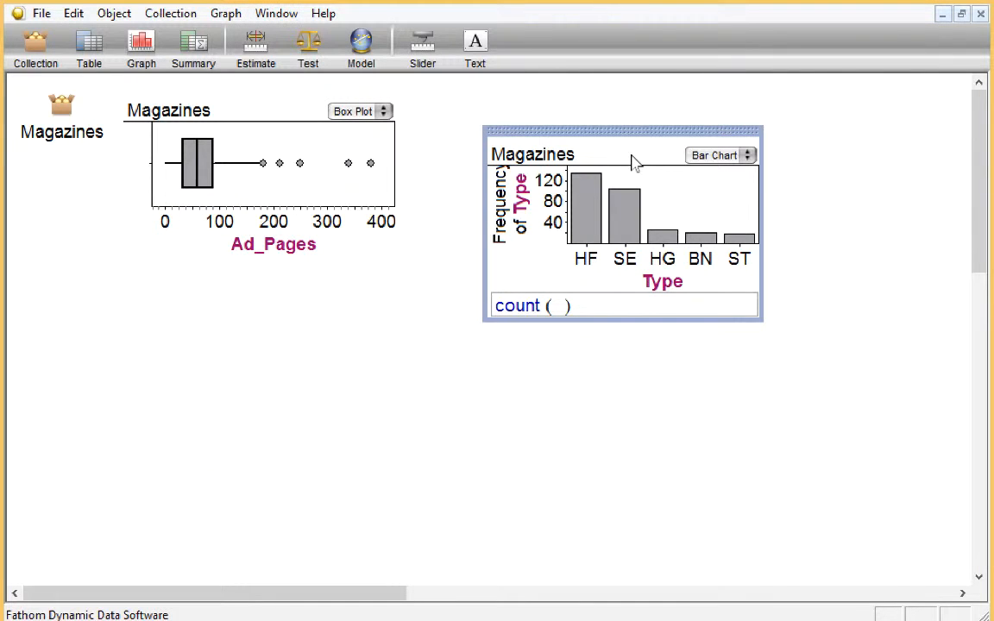
left_click_drag(632, 131, 195, 302)
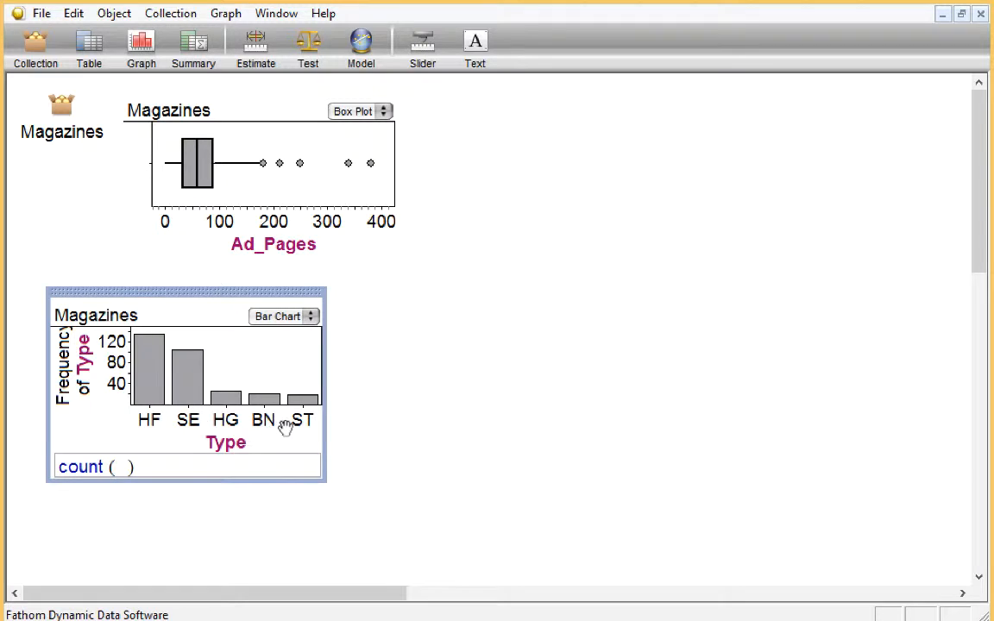
Select the SE, HG, BN, ST and HF bars in turn to examine each type's cases in the Ad_Pages box plot, and clear the selection
left_click(187, 385)
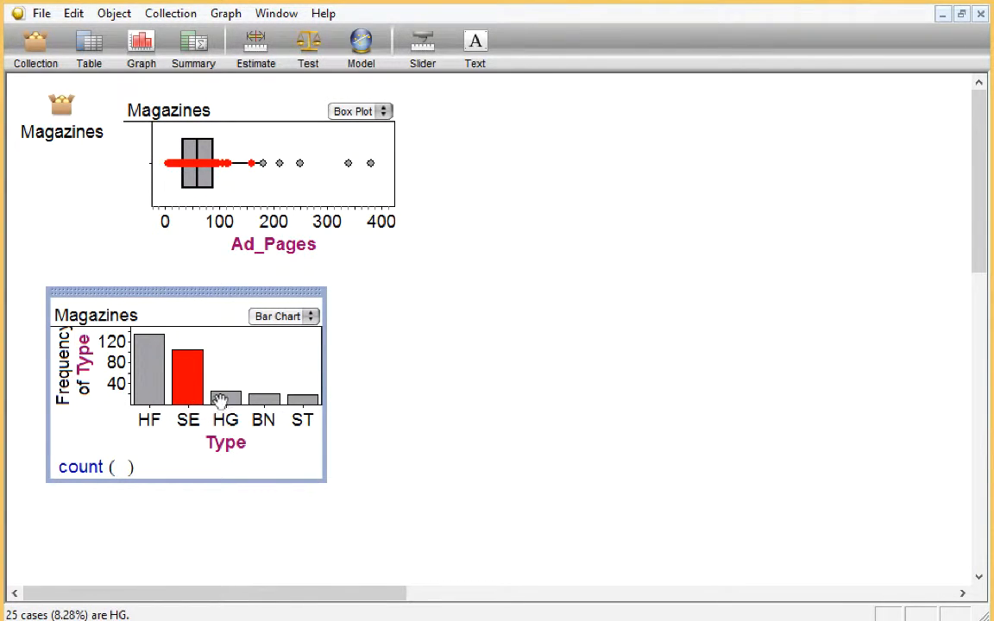
left_click(224, 397)
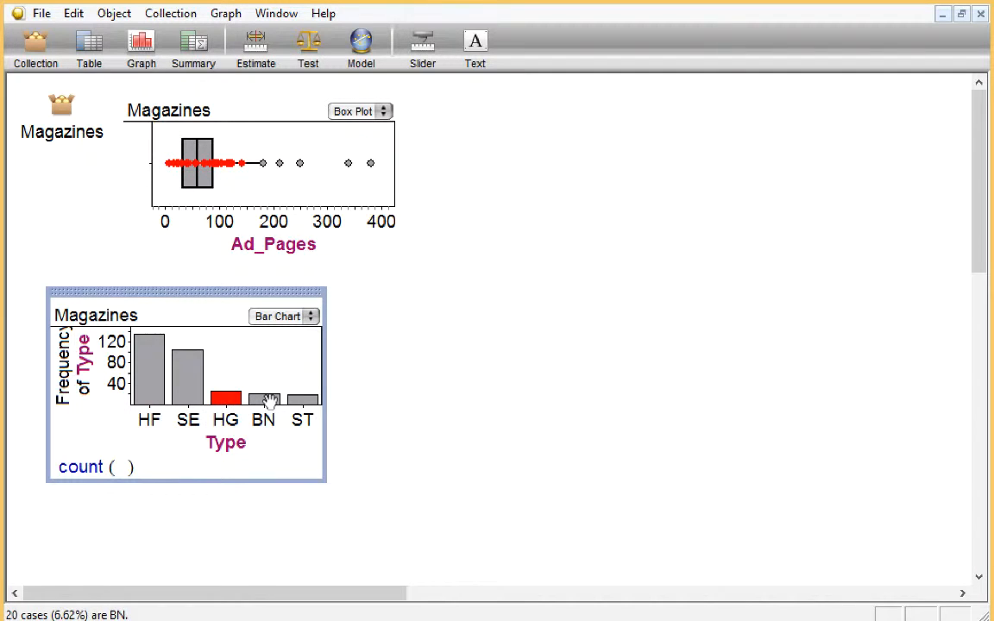
left_click(267, 400)
left_click(302, 400)
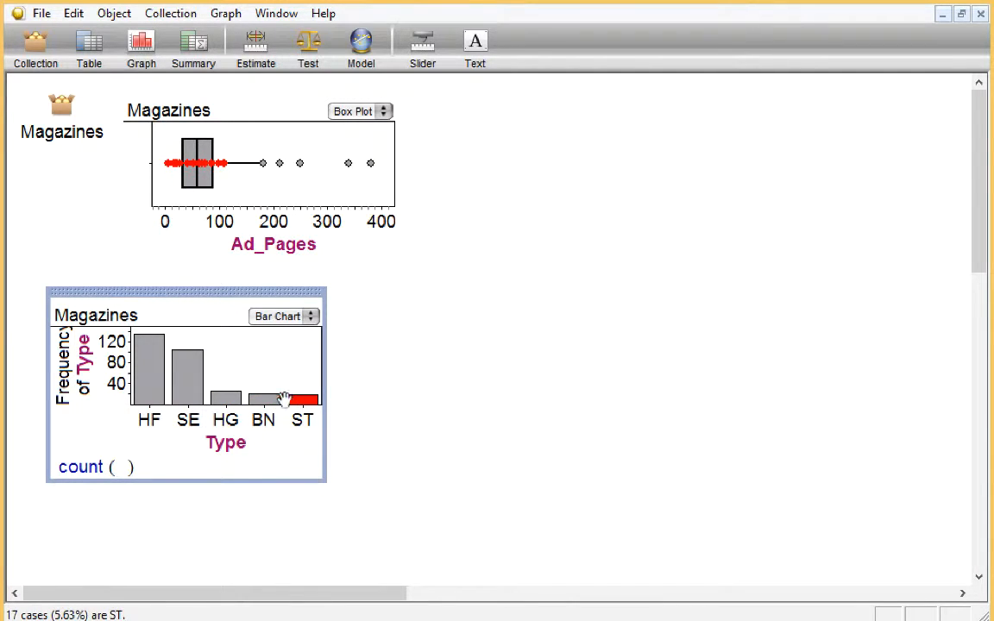
left_click(150, 385)
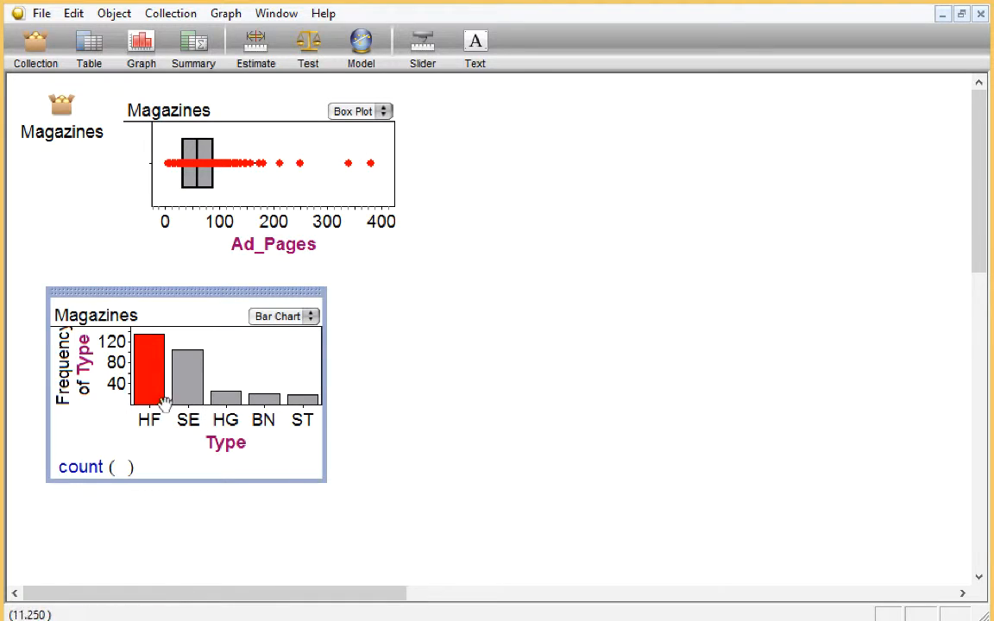
left_click(487, 341)
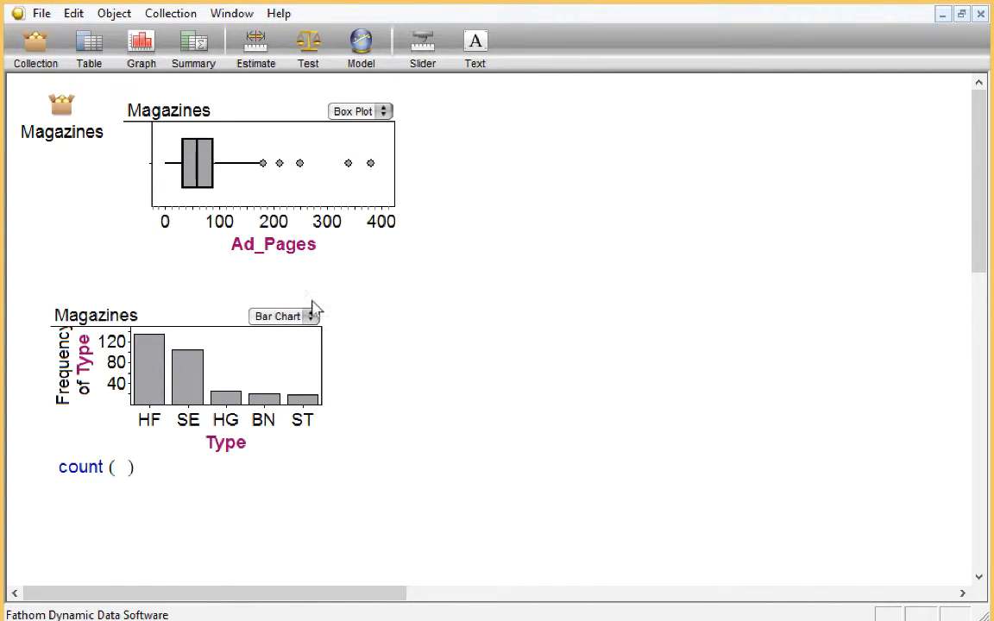
Move the Type bar chart lower and make the Ad_Pages box plot taller
left_click(258, 186)
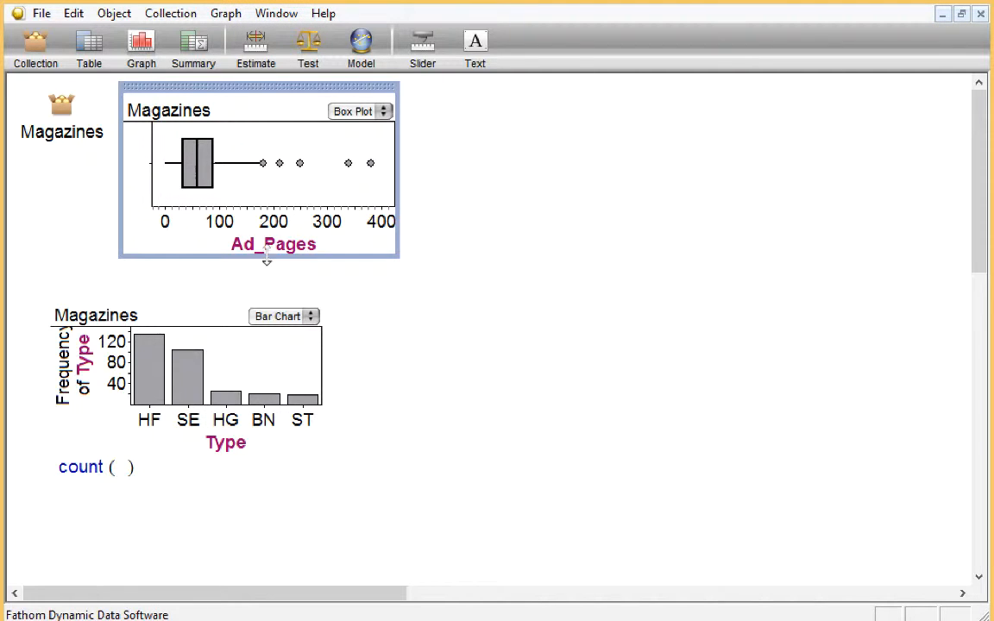
left_click_drag(267, 255, 217, 355)
left_click(229, 319)
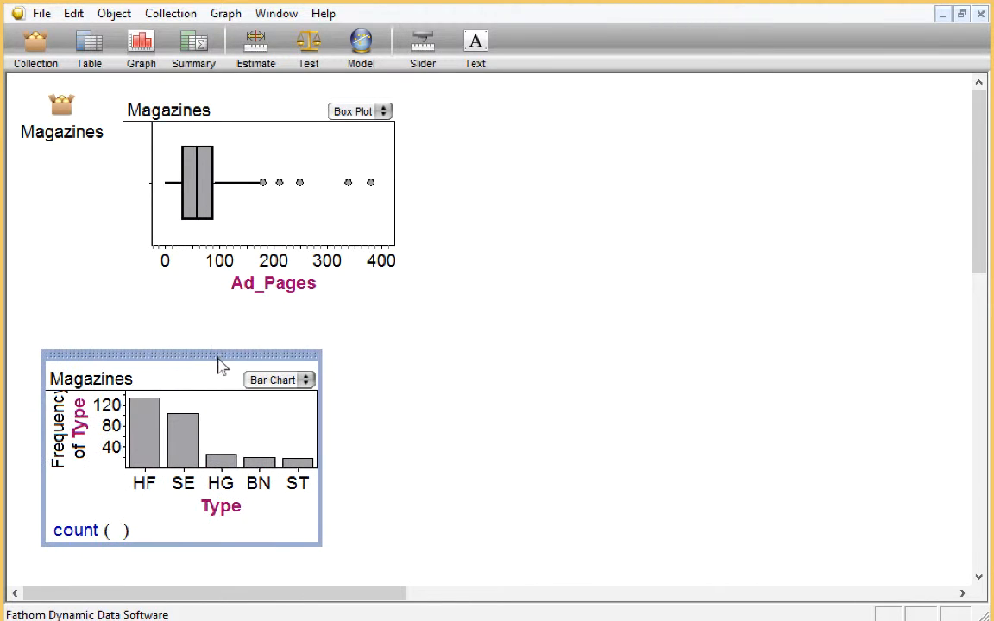
Highlight the HF, SE, HG, BN and ST cases one type at a time to compare their Ad_Pages spread in the enlarged box plot
left_click(146, 429)
left_click(182, 441)
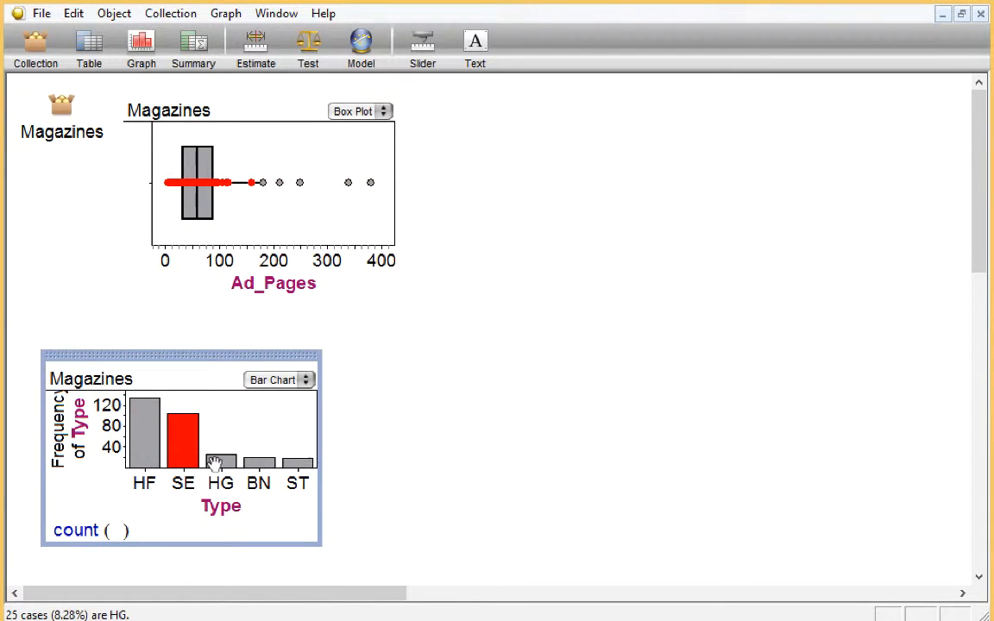
left_click(215, 462)
left_click(264, 465)
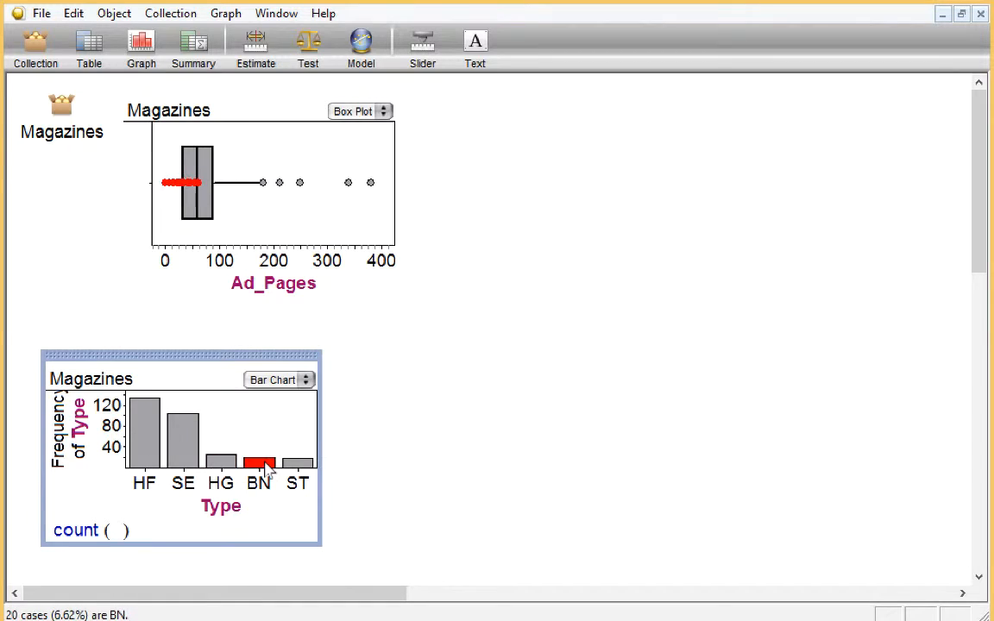
left_click(294, 463)
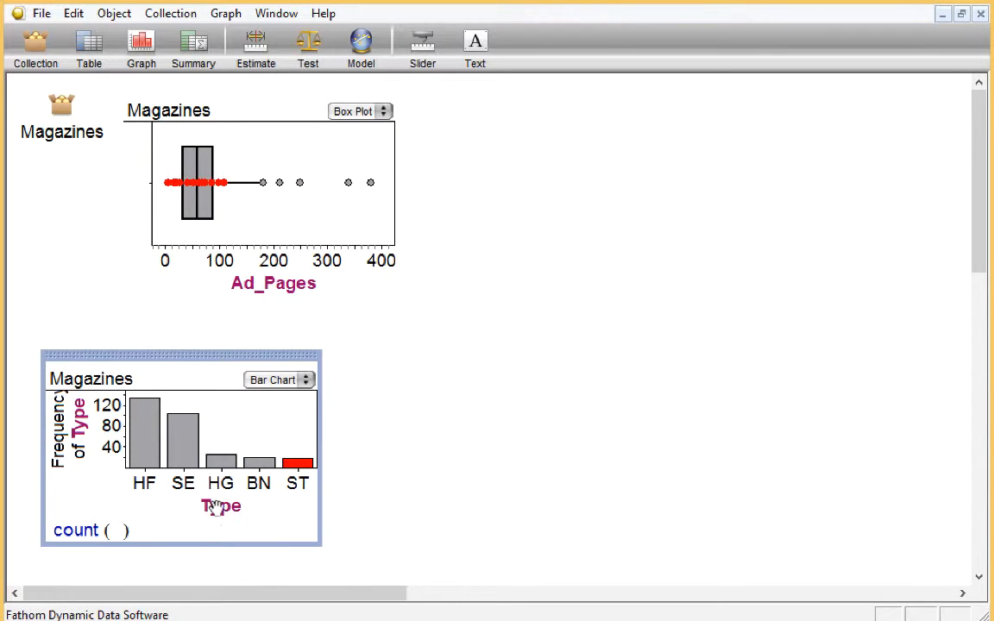
Split the Ad_Pages box plot by Type on the vertical axis, make the graph slightly taller, and clear the case selection
left_click_drag(213, 499, 138, 223)
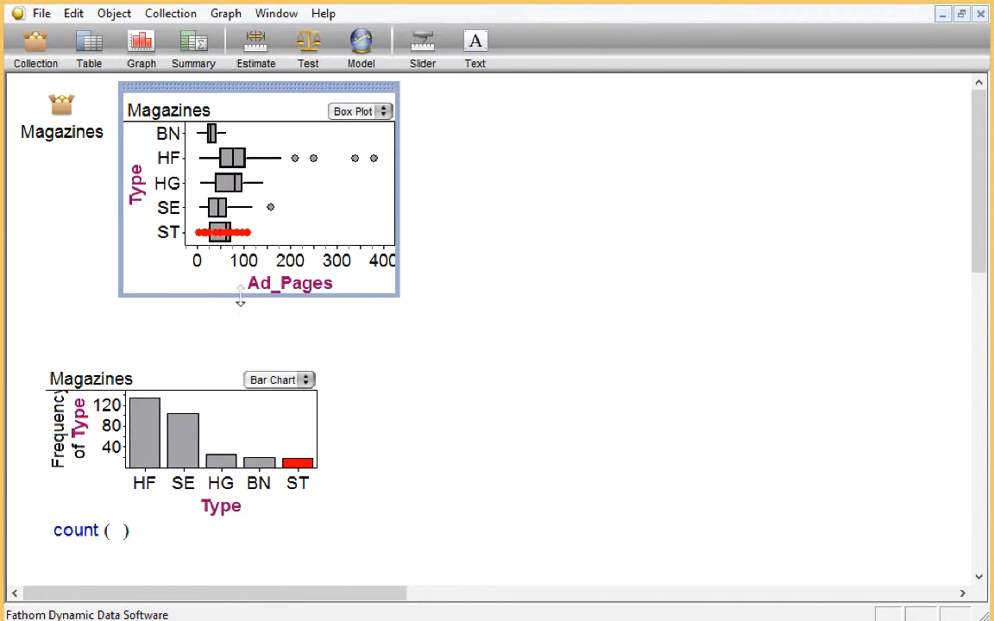
left_click_drag(240, 298, 240, 325)
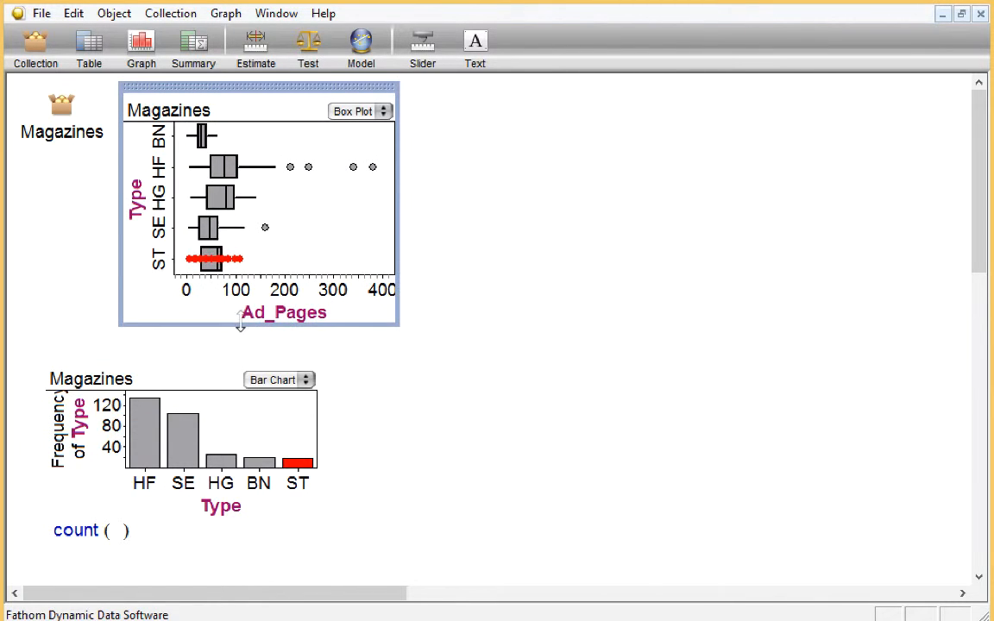
left_click(411, 392)
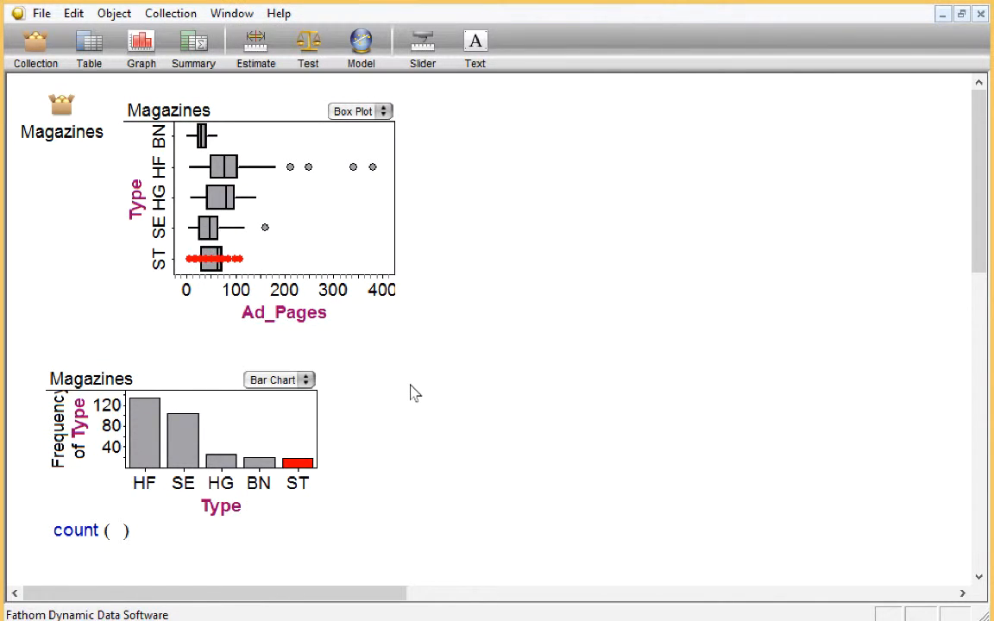
left_click(110, 343)
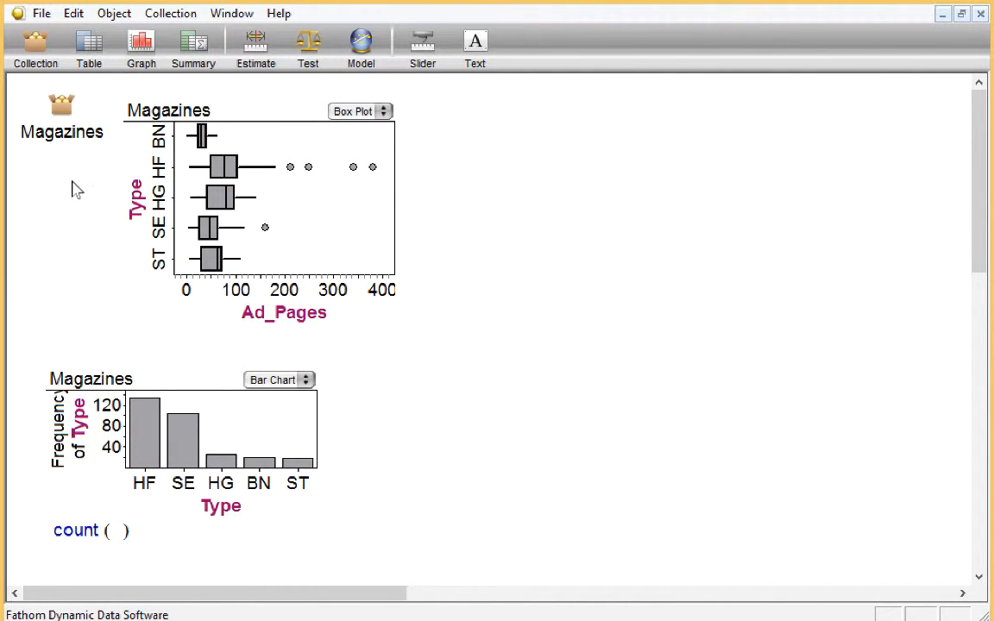
Reopen the Magazines inspector and plot Total_Pages on the horizontal axis of a new graph beside the existing ones
double_click(61, 105)
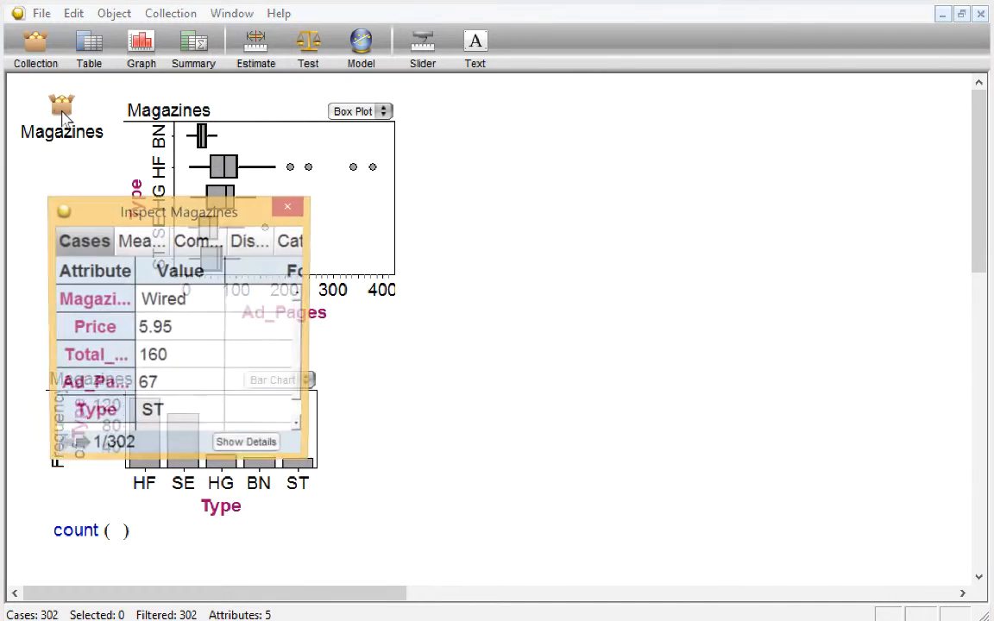
left_click(140, 45)
left_click_drag(134, 41, 553, 151)
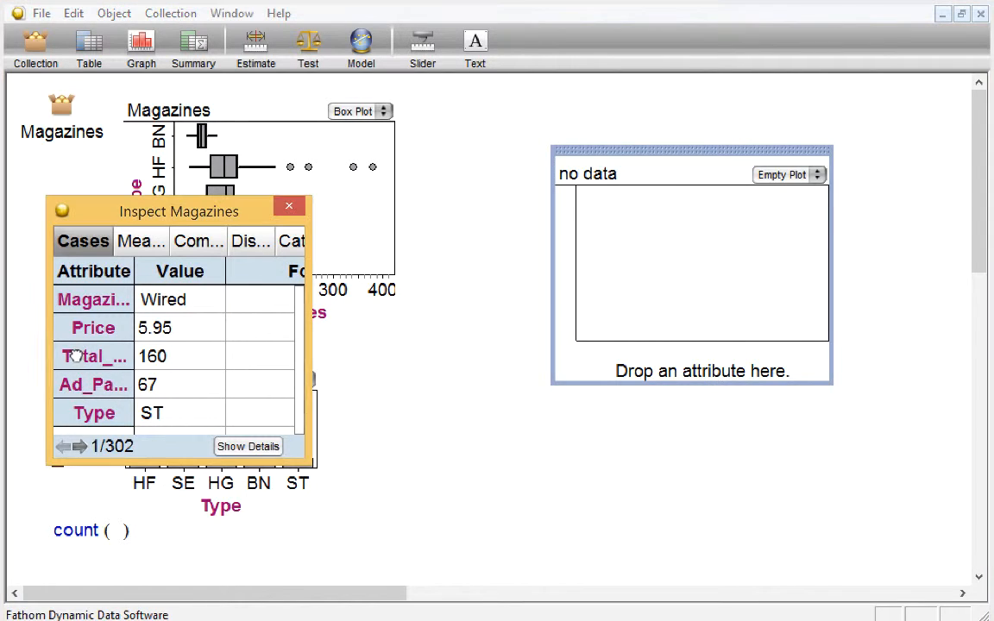
left_click_drag(76, 357, 642, 367)
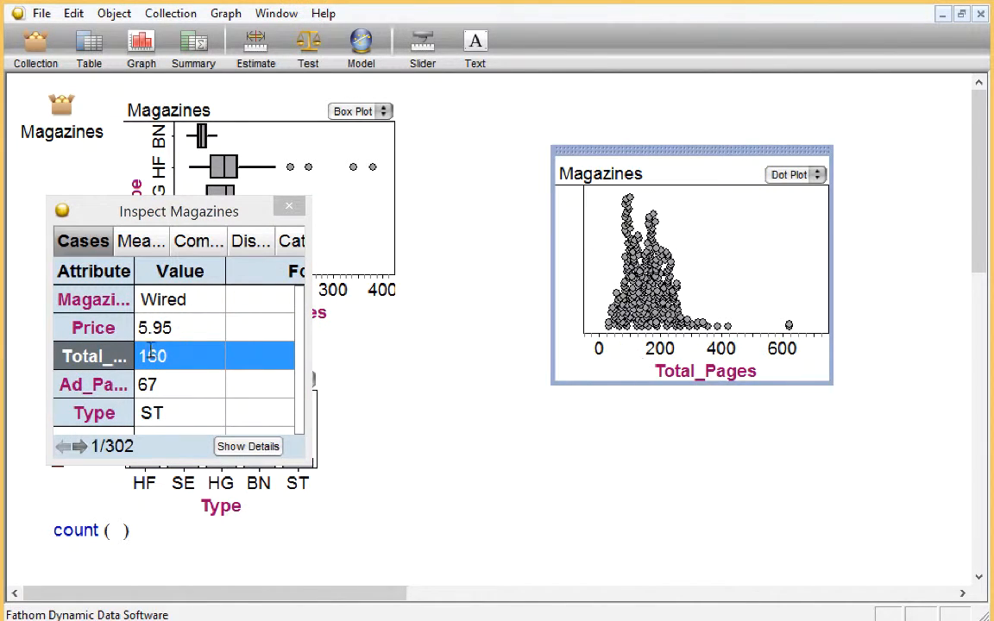
left_click(409, 389)
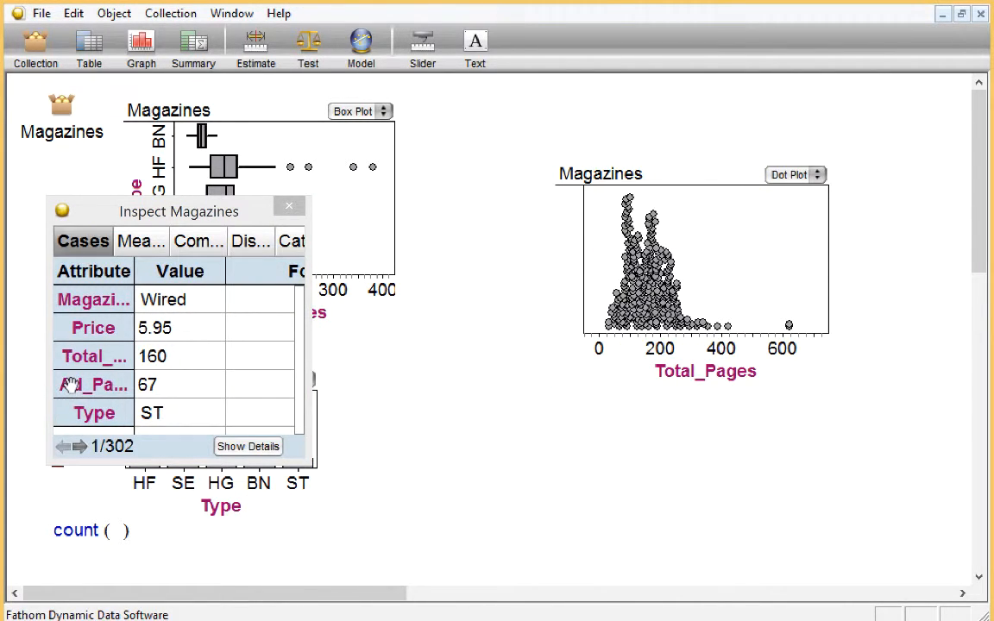
Plot Ad_Pages on the vertical axis of the Total_Pages graph, close the inspector, and enlarge and reposition the scatter plot
left_click_drag(71, 384, 572, 282)
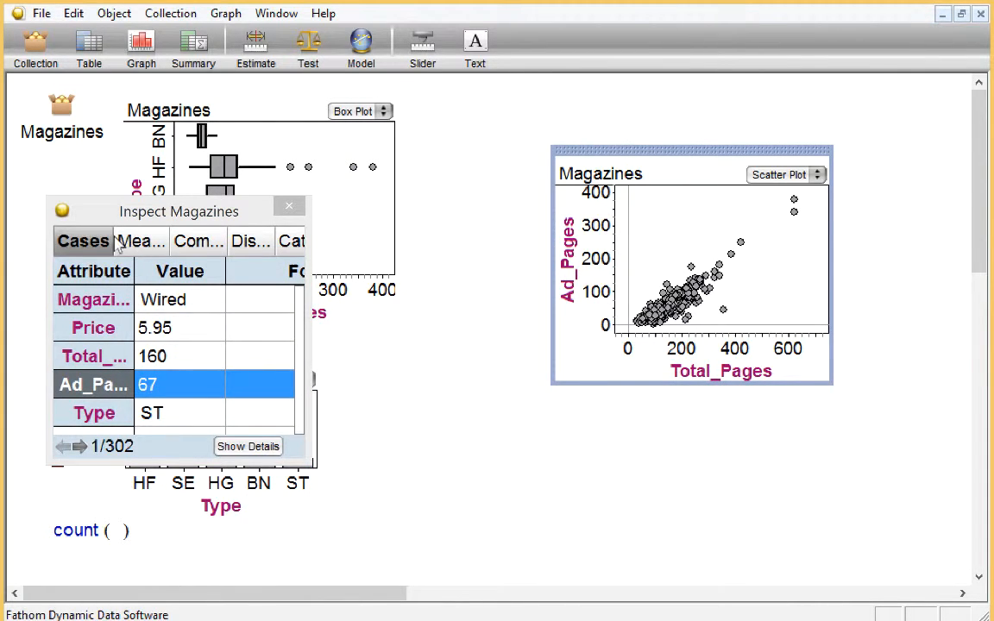
left_click(288, 206)
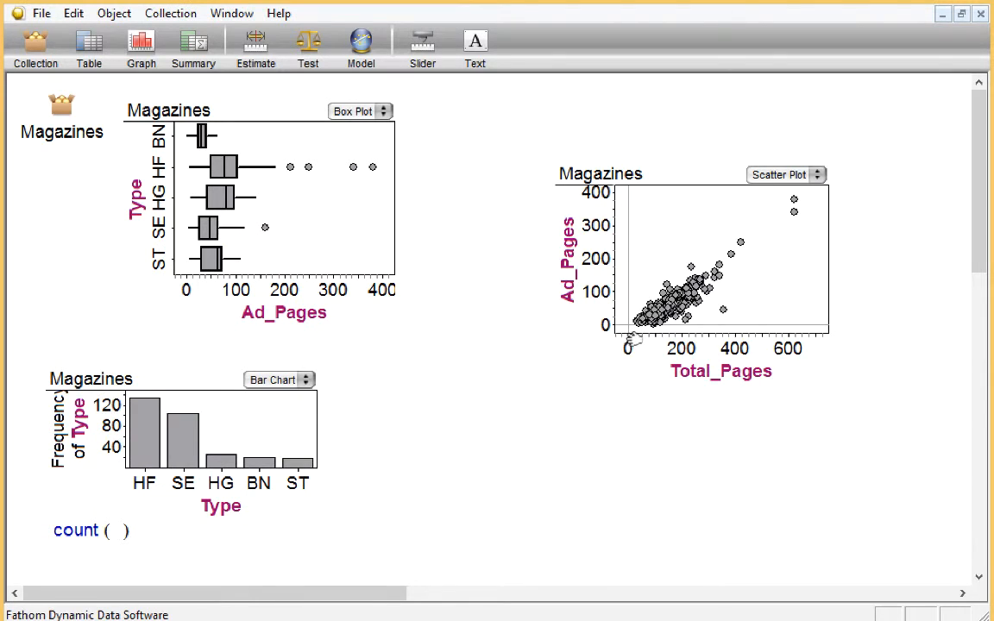
left_click(618, 328)
left_click_drag(557, 382, 454, 476)
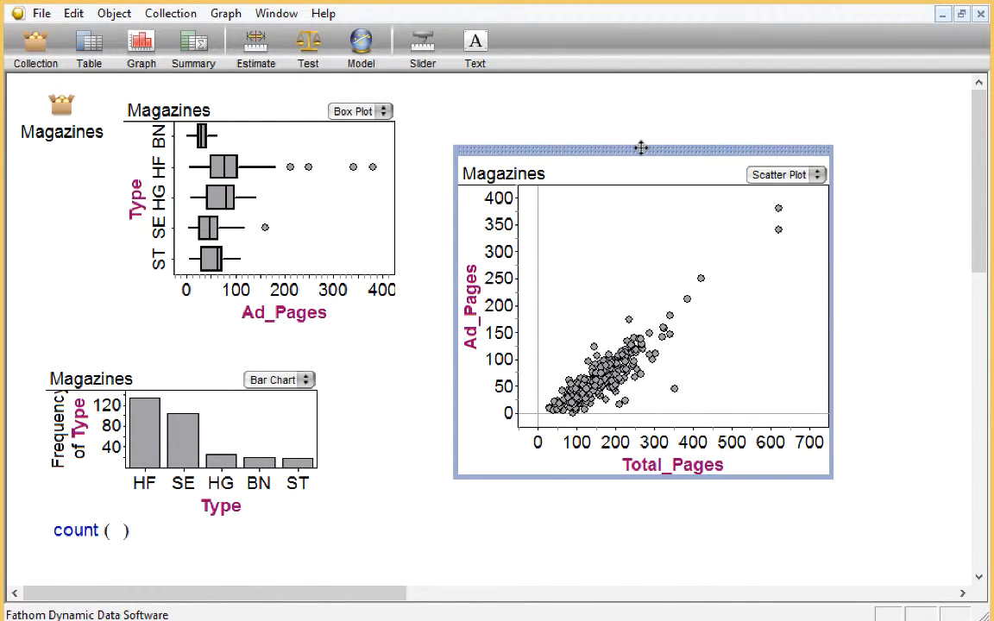
left_click_drag(643, 147, 684, 109)
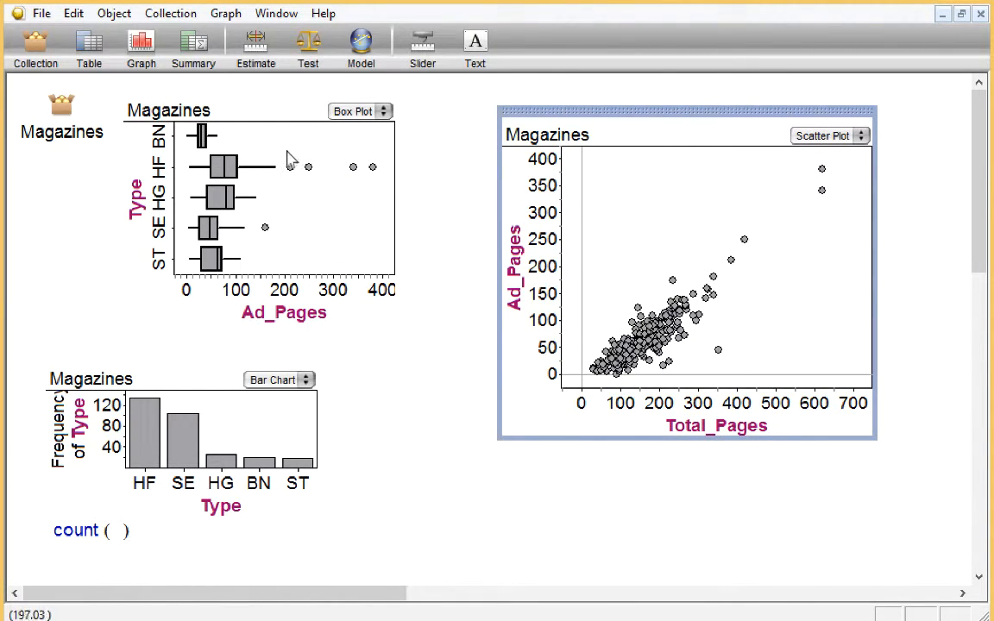
Add a least-squares line to the Ad_Pages versus Total_Pages scatter plot and widen the graph slightly to fit the full equation
right_click(698, 193)
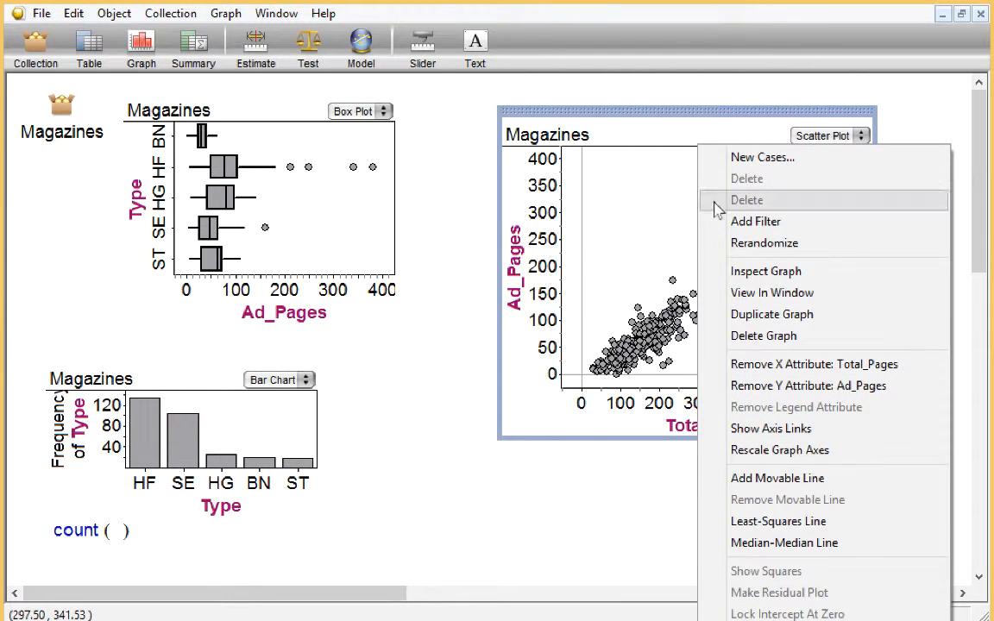
left_click(738, 521)
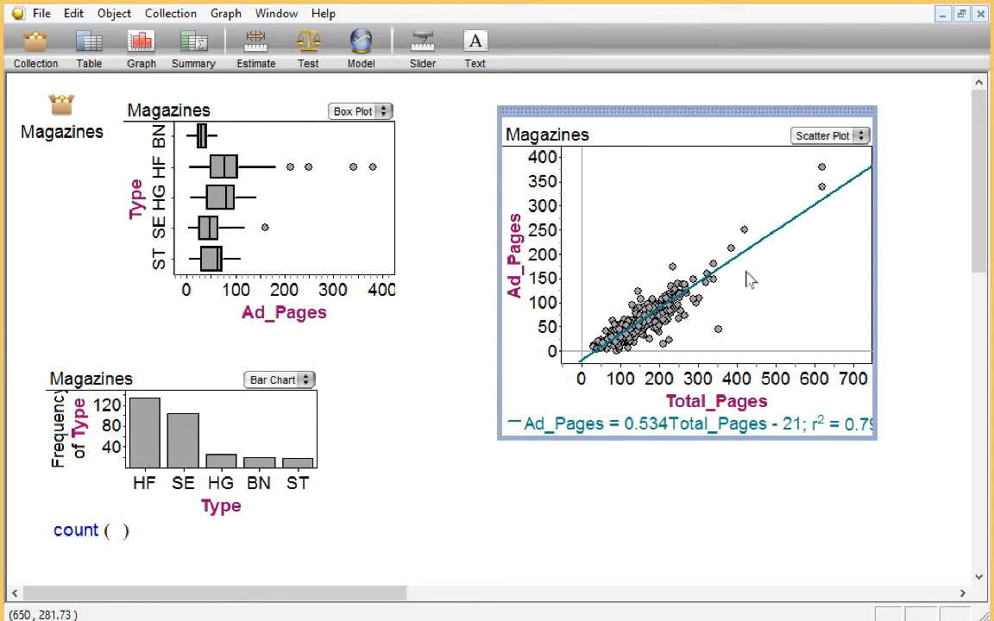
left_click(880, 364)
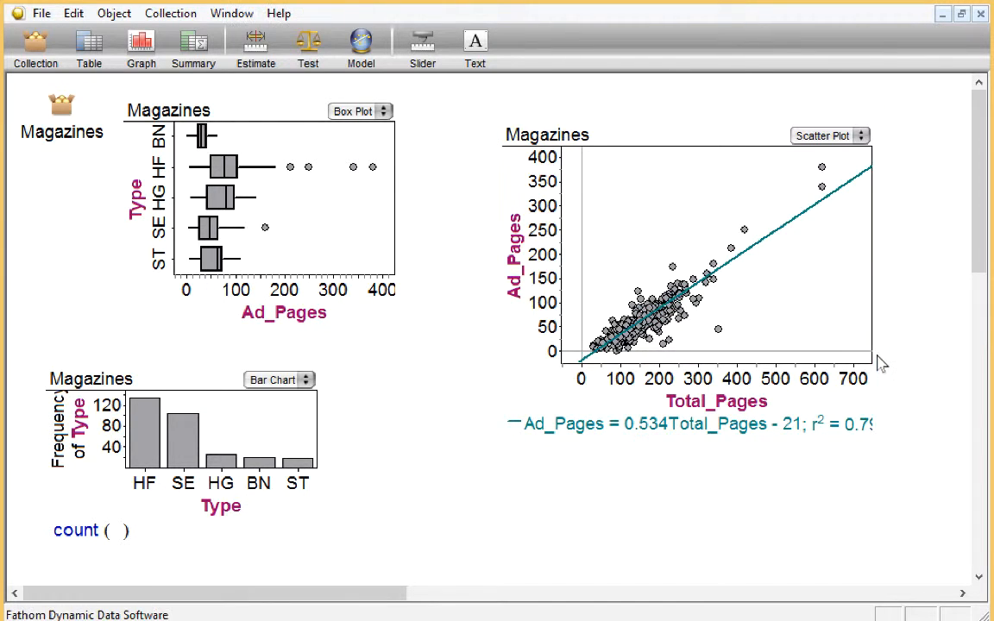
left_click(877, 345)
left_click_drag(876, 345, 884, 348)
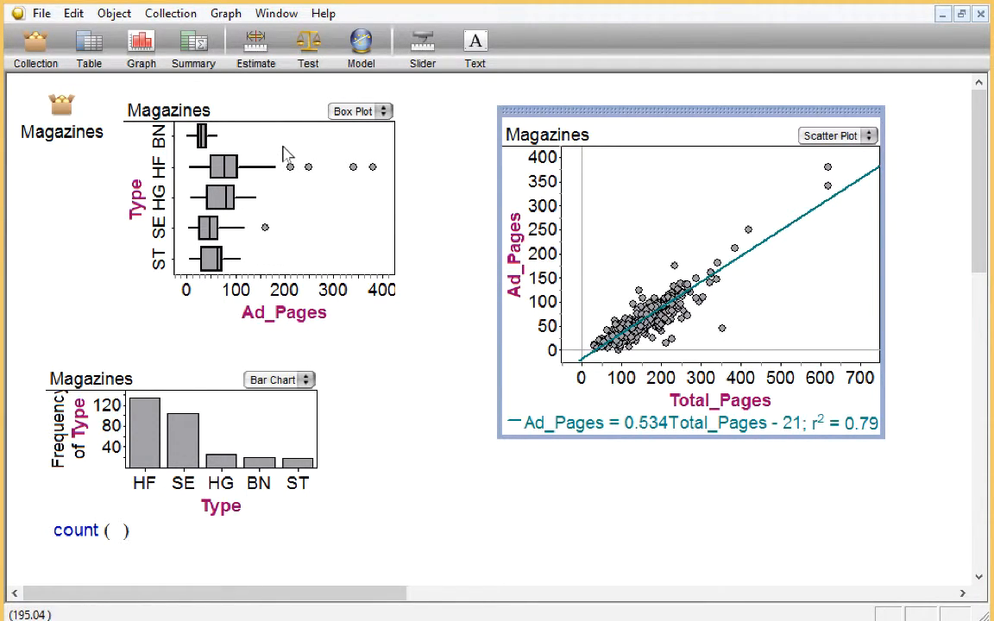
Select the HF outliers in the Ad_Pages box plot to locate the same cases in the scatter plot
left_click_drag(282, 150, 388, 192)
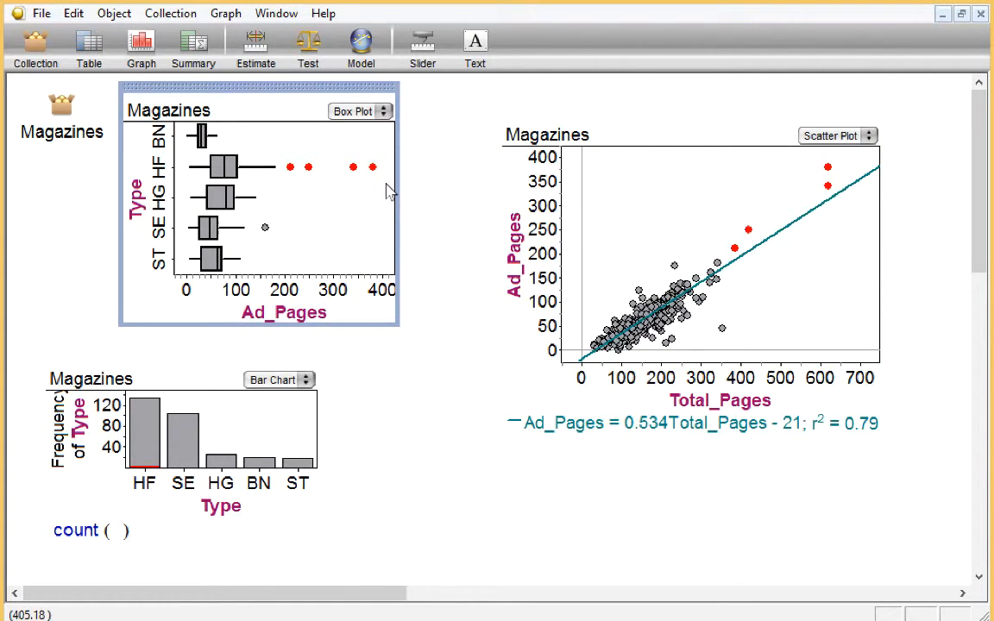